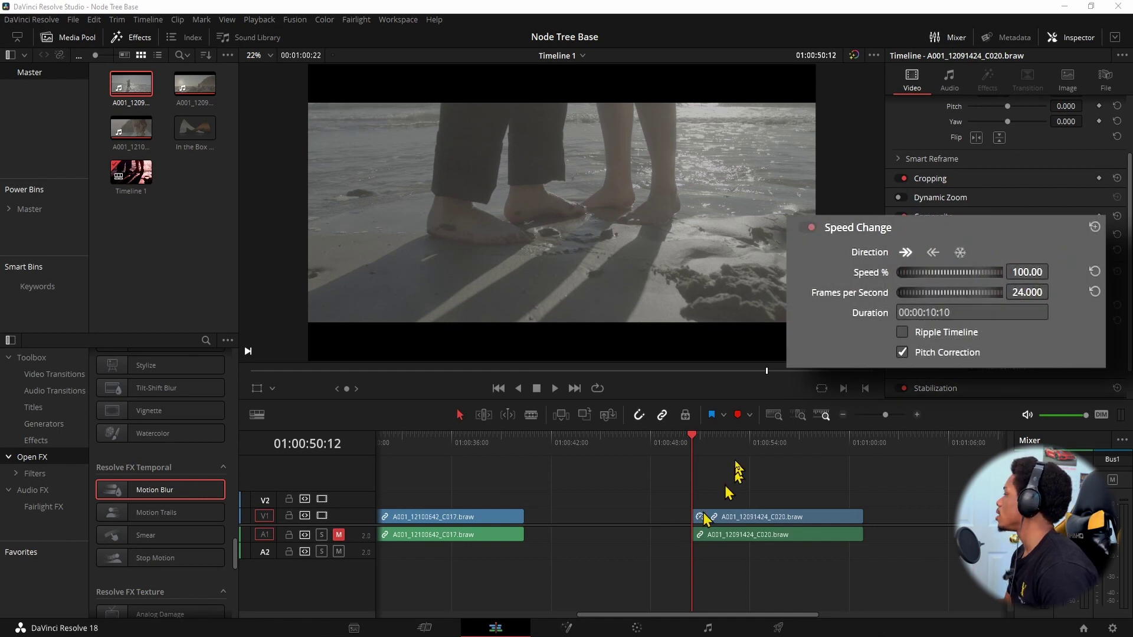
Freeze the beach clip at 01:00:56:10 with the Speed Change snowflake and review the playback
{"action": "key", "text": "space"}
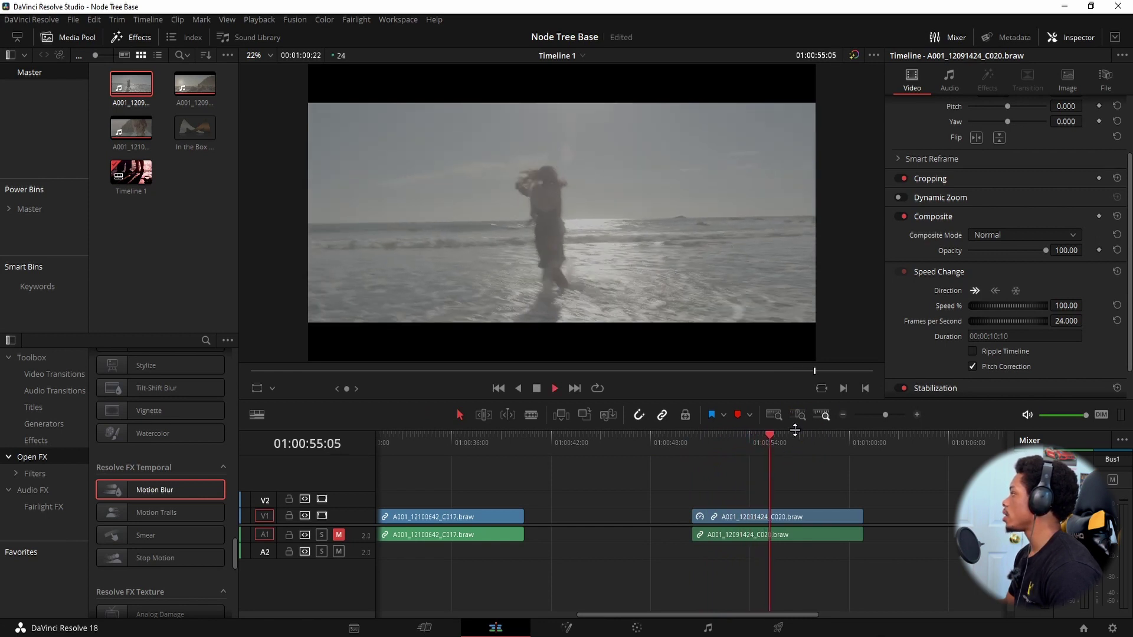
{"action": "key", "text": "space"}
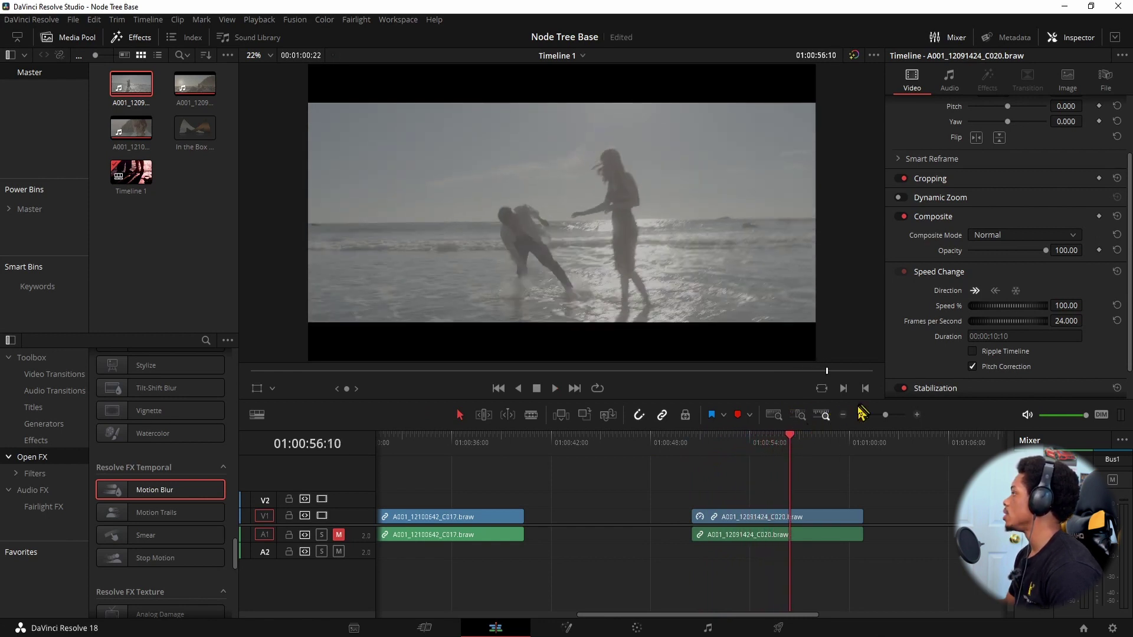
{"action": "left_click", "coordinate": [1015, 291]}
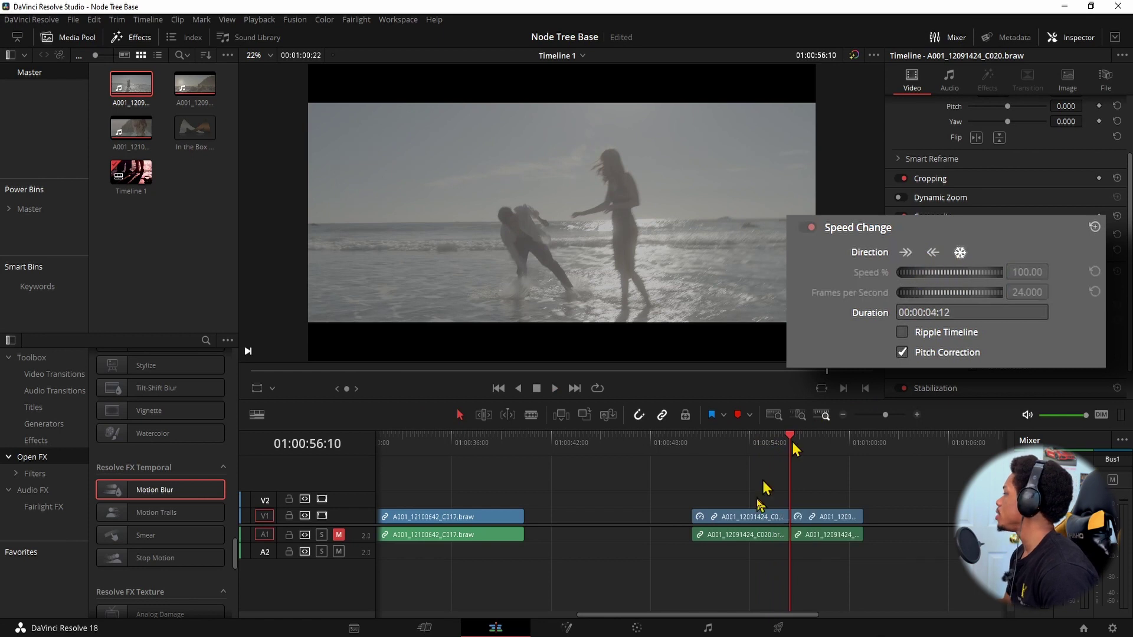
{"action": "key", "text": "space"}
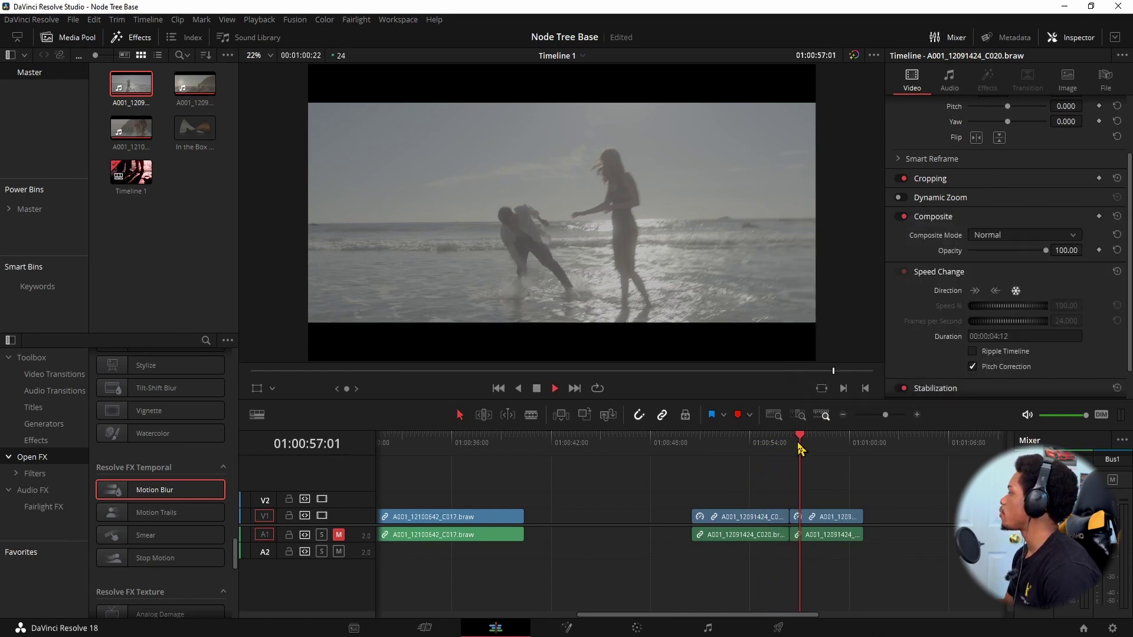
{"action": "left_click", "coordinate": [711, 447]}
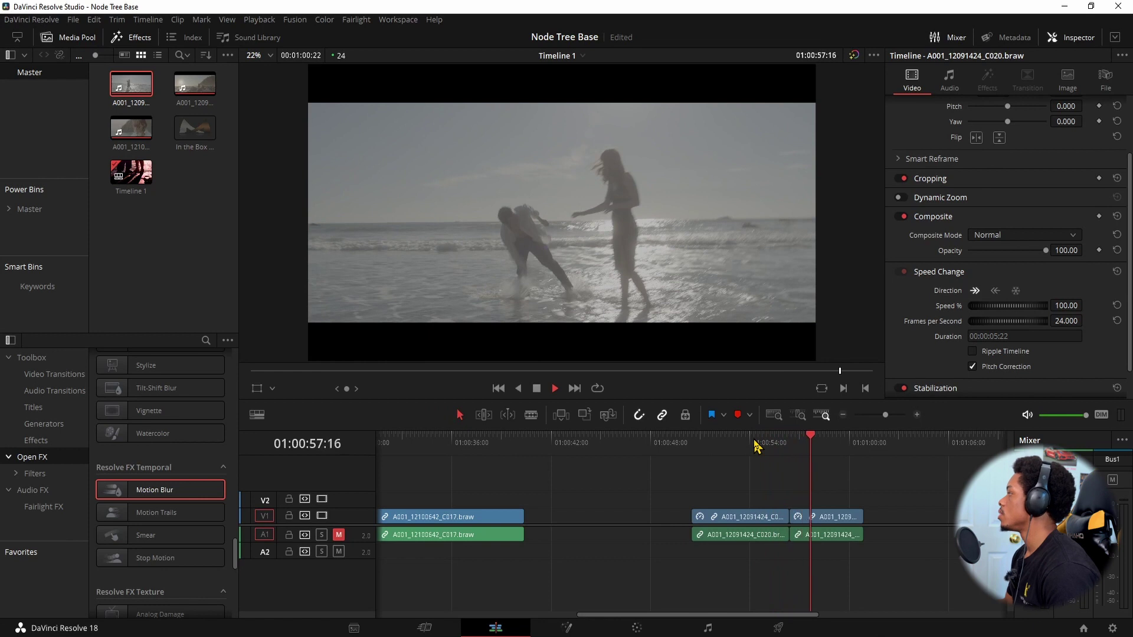
{"action": "key", "text": "space"}
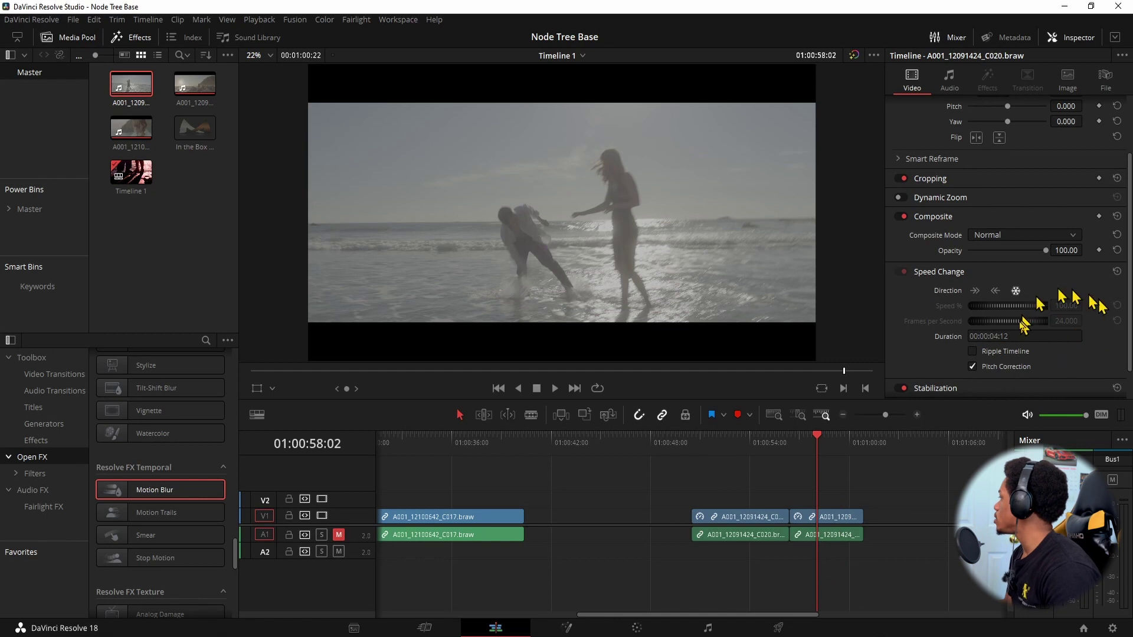
Undo the freeze-frame split and return the playhead to about 01:00:55
{"action": "key", "text": "ctrl+z"}
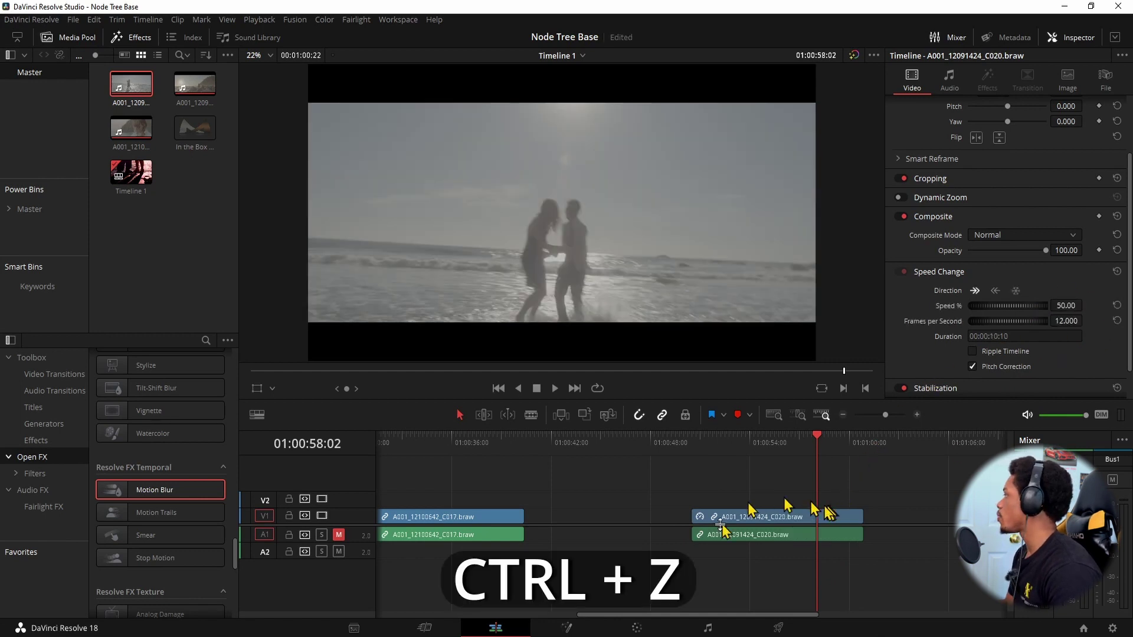
{"action": "left_click_drag", "start_coordinate": [816, 478], "coordinate": [781, 467]}
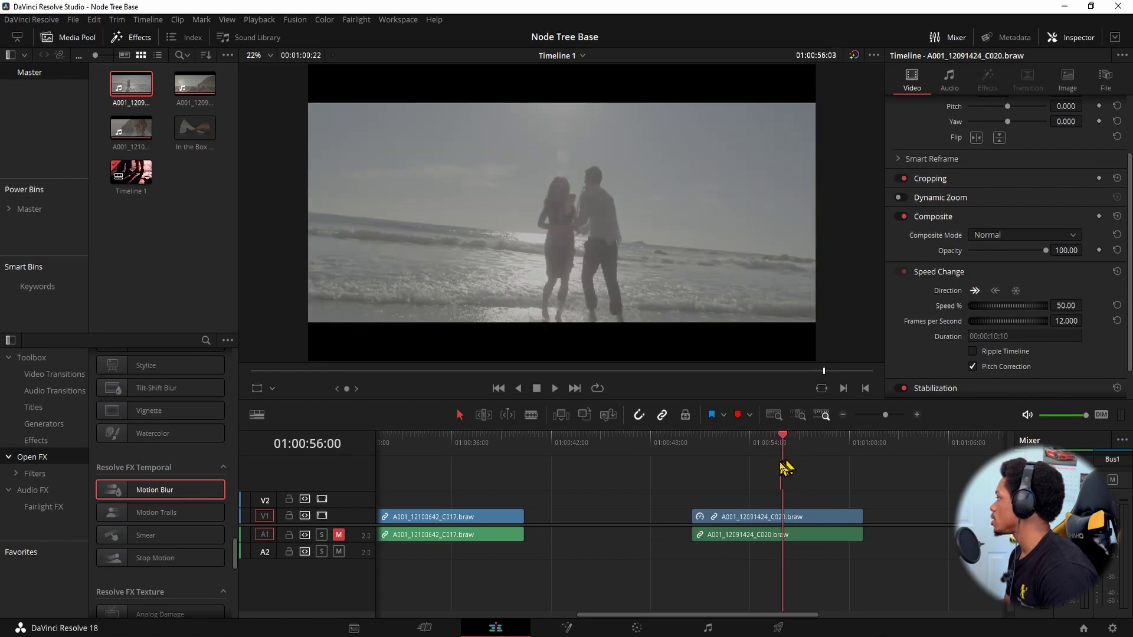
{"action": "left_click_drag", "start_coordinate": [780, 466], "coordinate": [770, 478]}
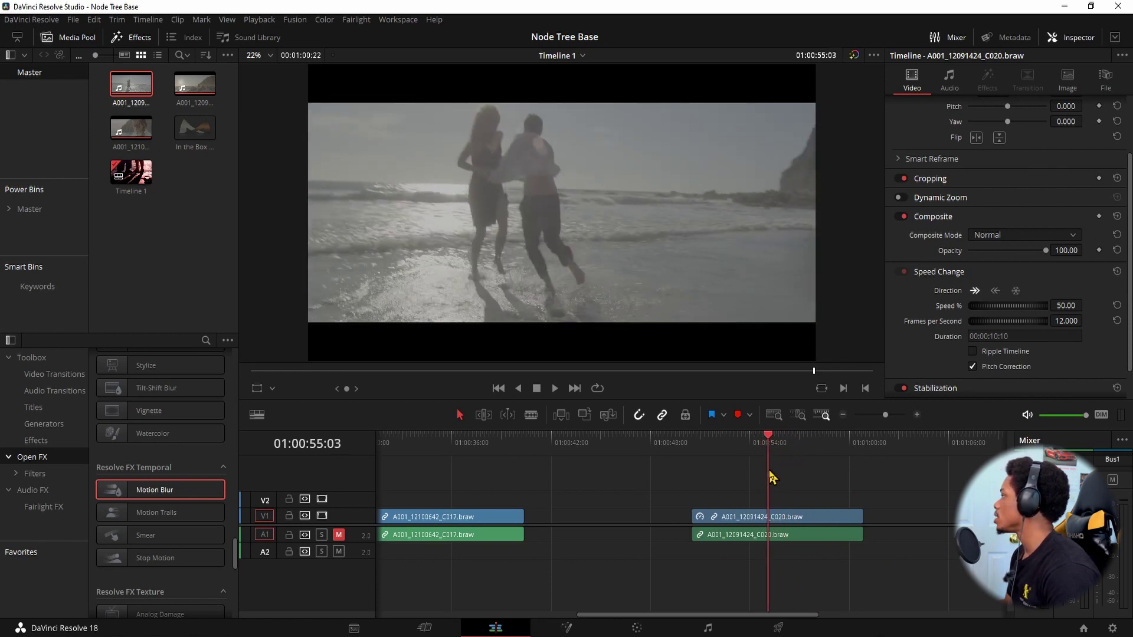
Blade the beach clip at the playhead and Alt-drag its second part to V2, shifted right
{"action": "key", "text": "b"}
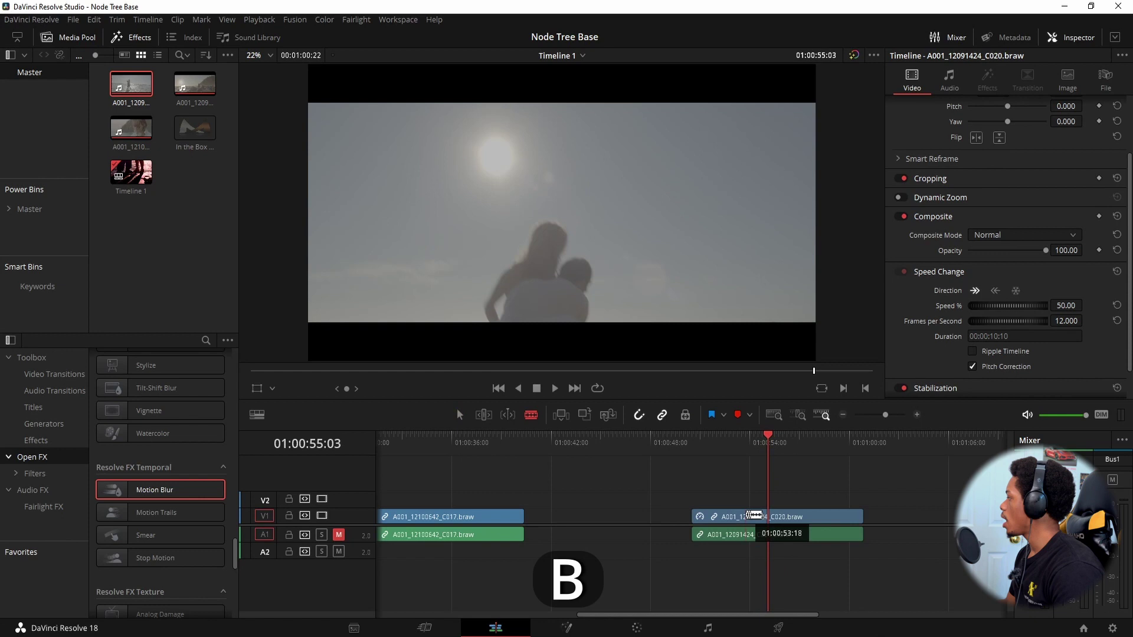
{"action": "left_click", "coordinate": [776, 517]}
{"action": "key", "text": "a"}
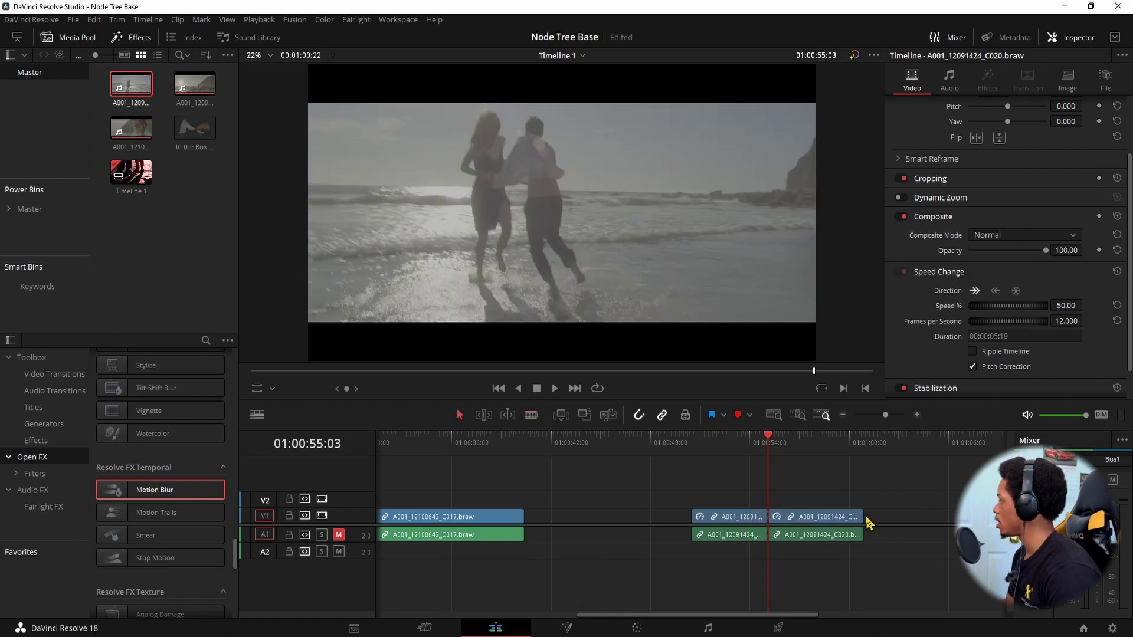
{"action": "left_click_drag", "start_coordinate": [802, 518], "coordinate": [797, 507]}
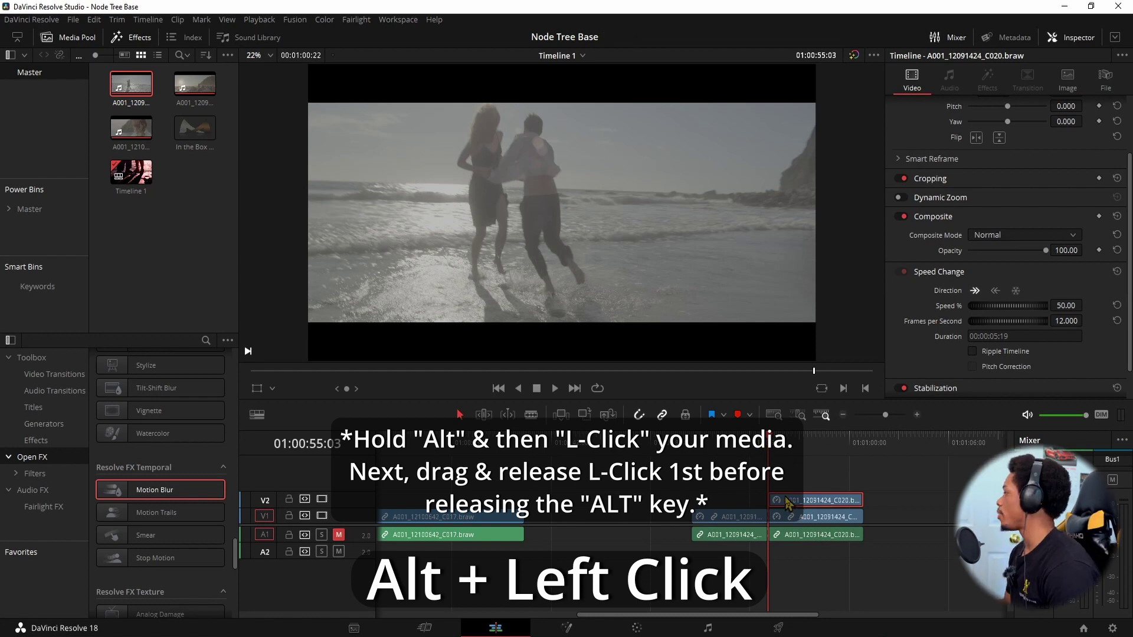
{"action": "left_click_drag", "start_coordinate": [792, 504], "coordinate": [868, 501]}
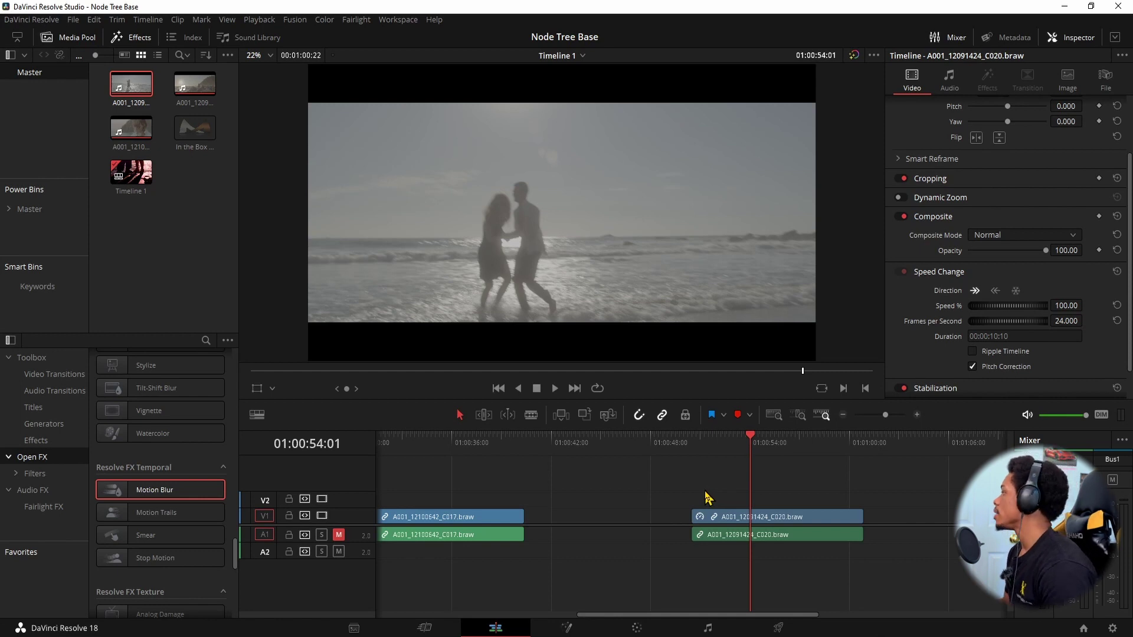
Blade the beach clip at the playhead, around 01:00:56:09
{"action": "left_click_drag", "start_coordinate": [760, 448], "coordinate": [791, 458]}
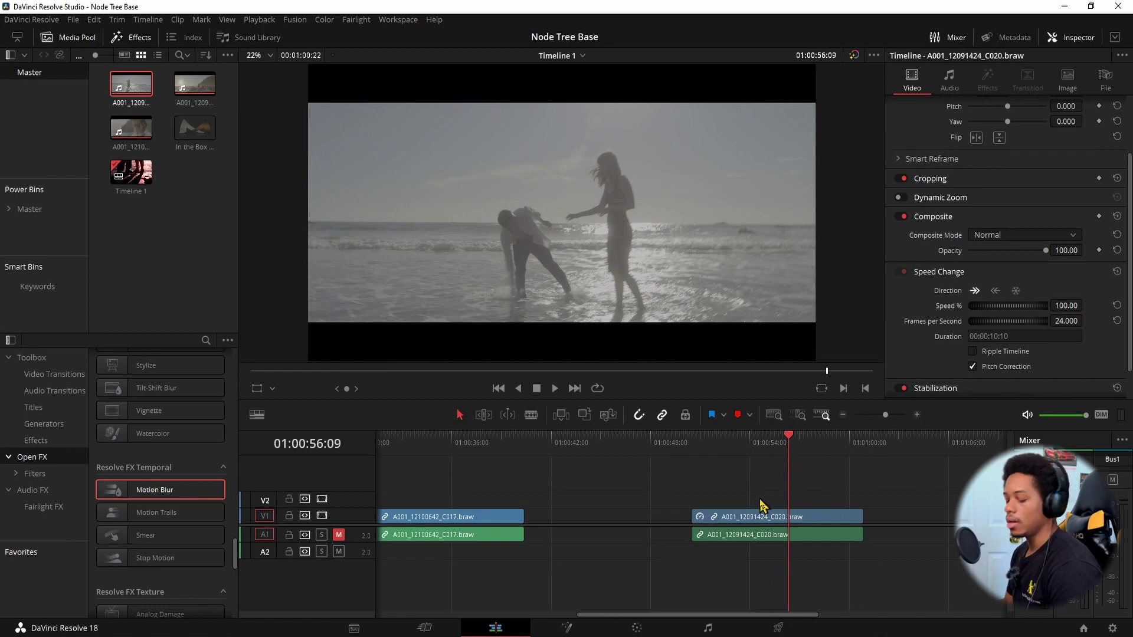
{"action": "key", "text": "b"}
{"action": "left_click", "coordinate": [789, 517]}
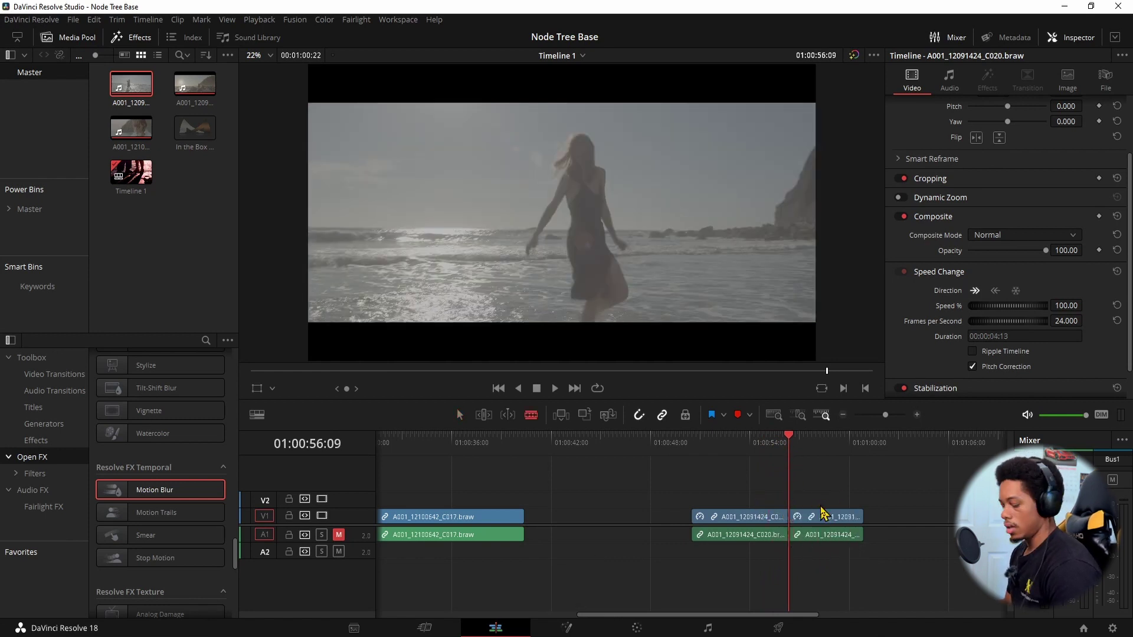
{"action": "key", "text": "a"}
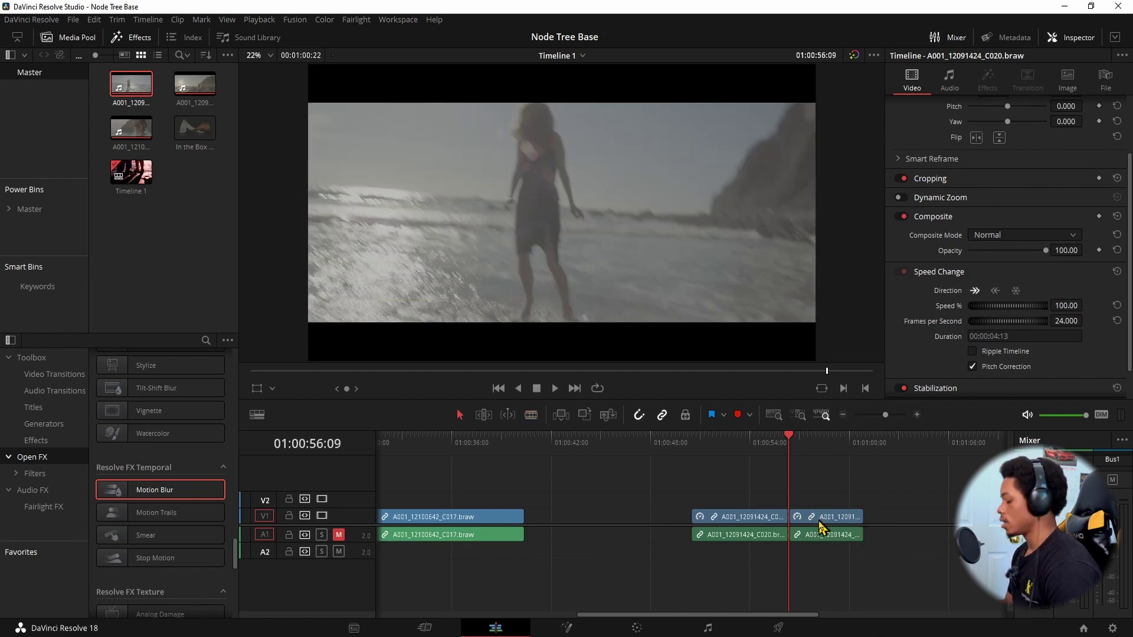
Copy the clip's latter part, move the copy right onto V1, and replay the edit
{"action": "left_click", "coordinate": [818, 518], "text": "alt"}
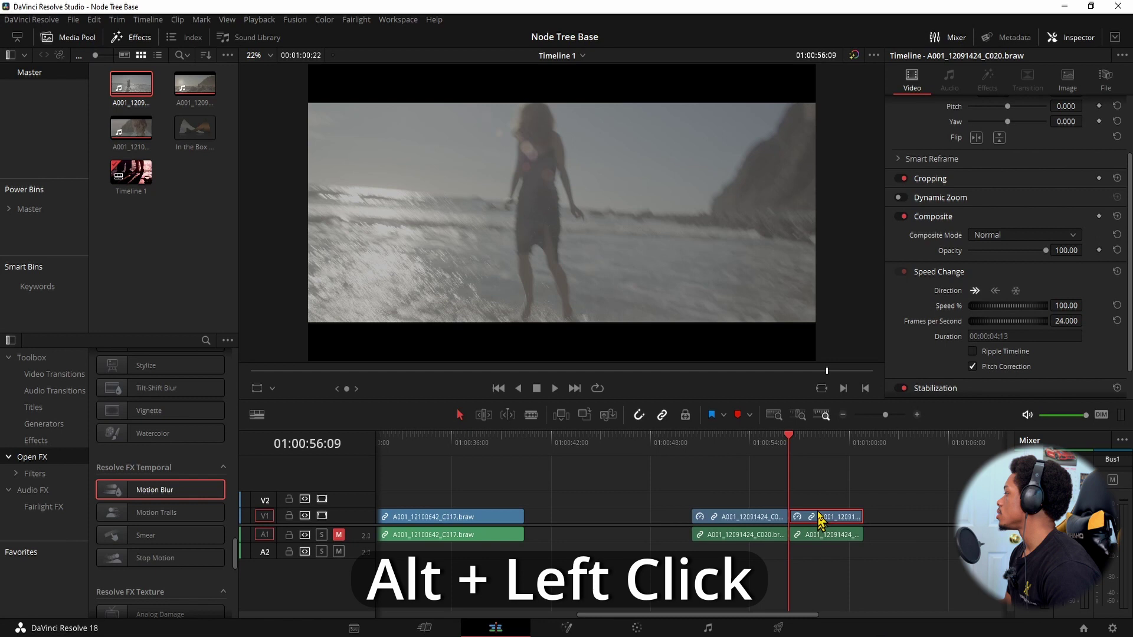
{"action": "left_click_drag", "start_coordinate": [818, 519], "coordinate": [819, 496]}
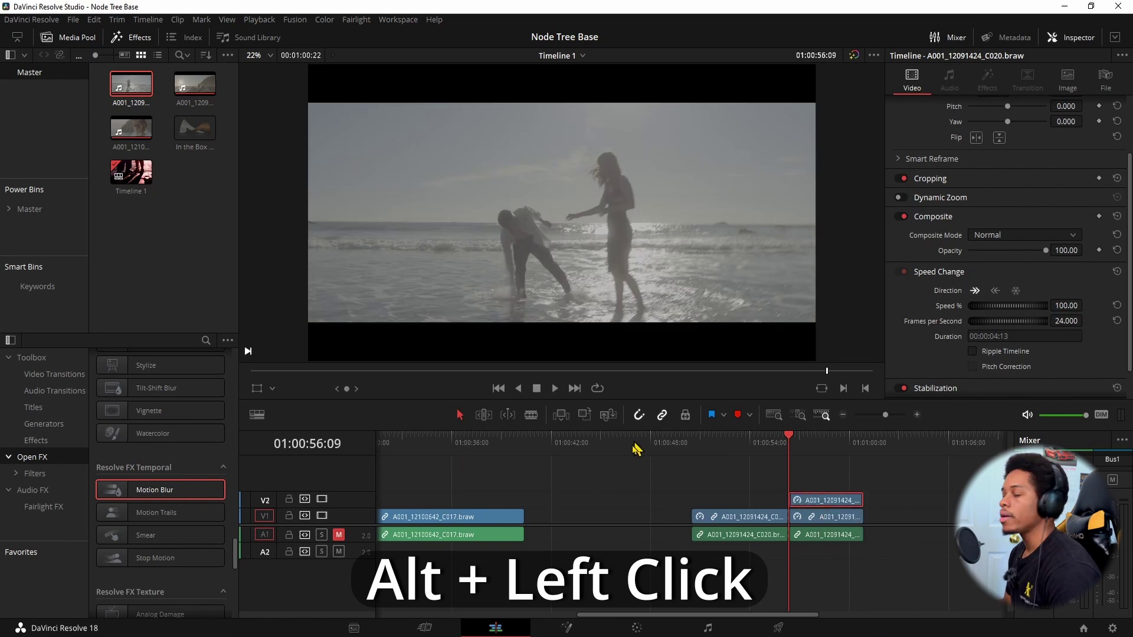
{"action": "mouse_move", "coordinate": [821, 506]}
{"action": "left_mouse_down"}
{"action": "mouse_move", "coordinate": [862, 508]}
{"action": "mouse_move", "coordinate": [865, 524]}
{"action": "left_mouse_up"}
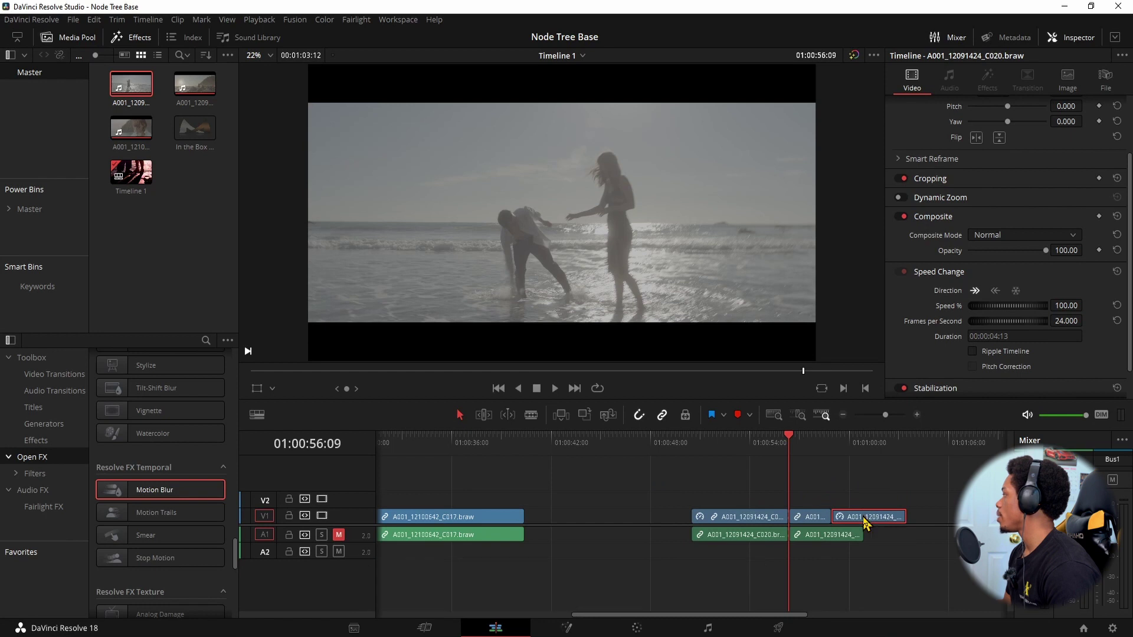
{"action": "left_click", "coordinate": [693, 440]}
{"action": "key", "text": "space"}
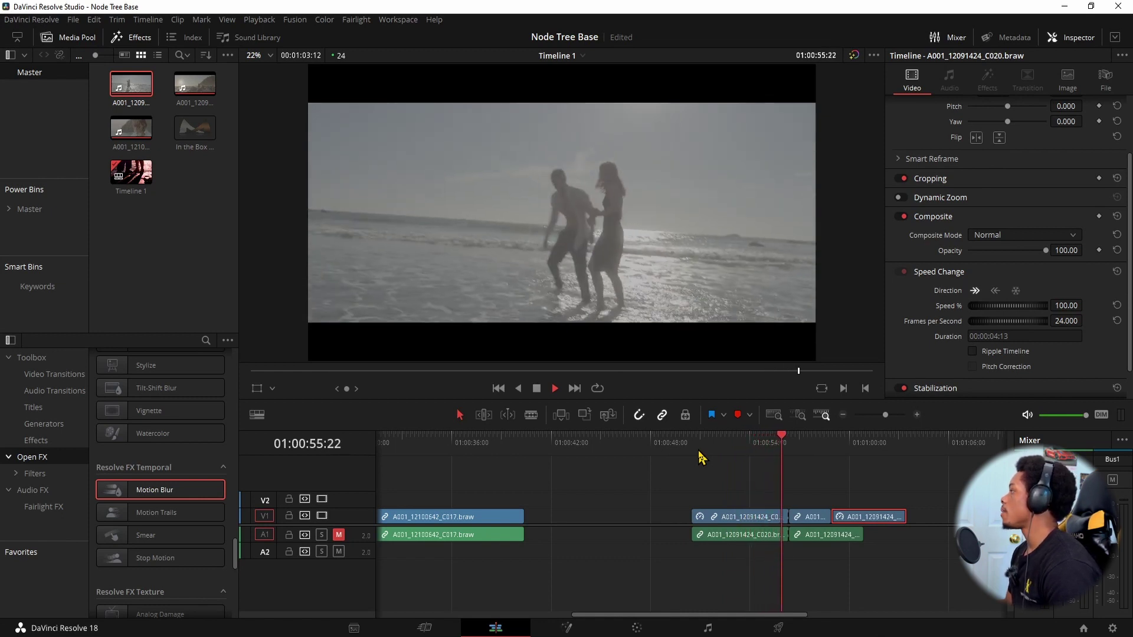
Stop playback and freeze the short middle beach piece on V1, leaving it 00:00:02:14 long
{"action": "key", "text": "space"}
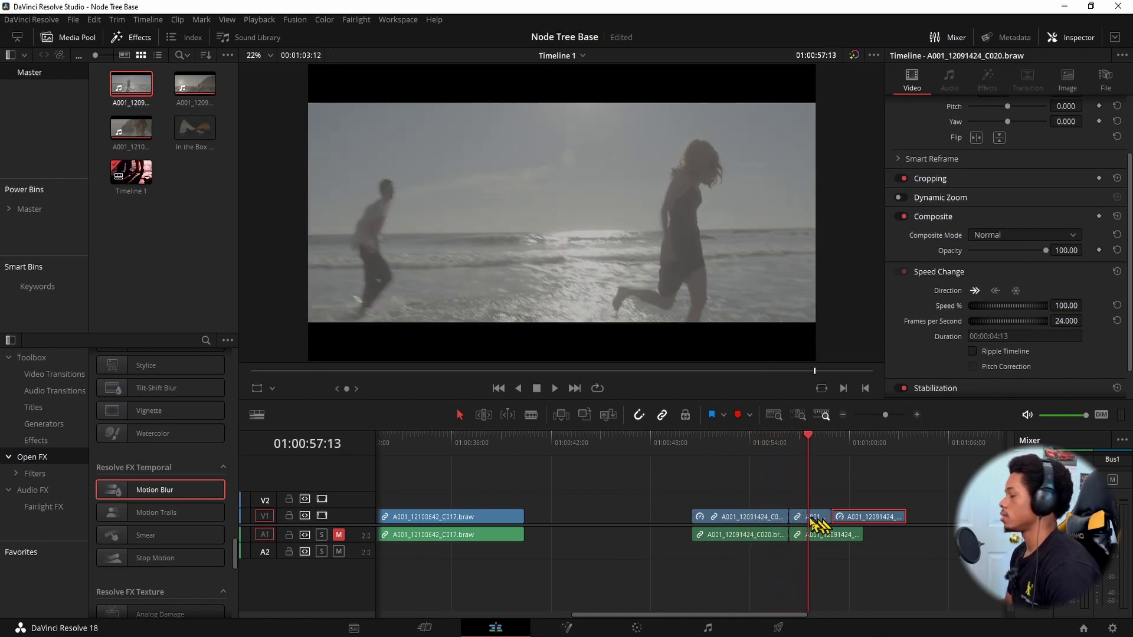
{"action": "left_click", "coordinate": [824, 525]}
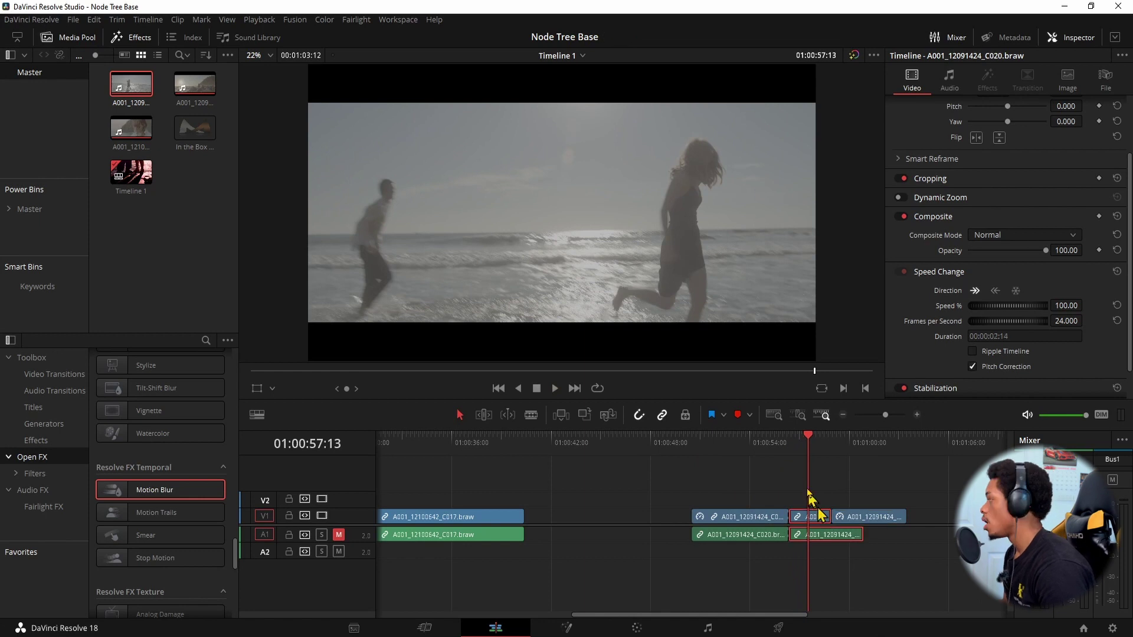
{"action": "left_click", "coordinate": [789, 443]}
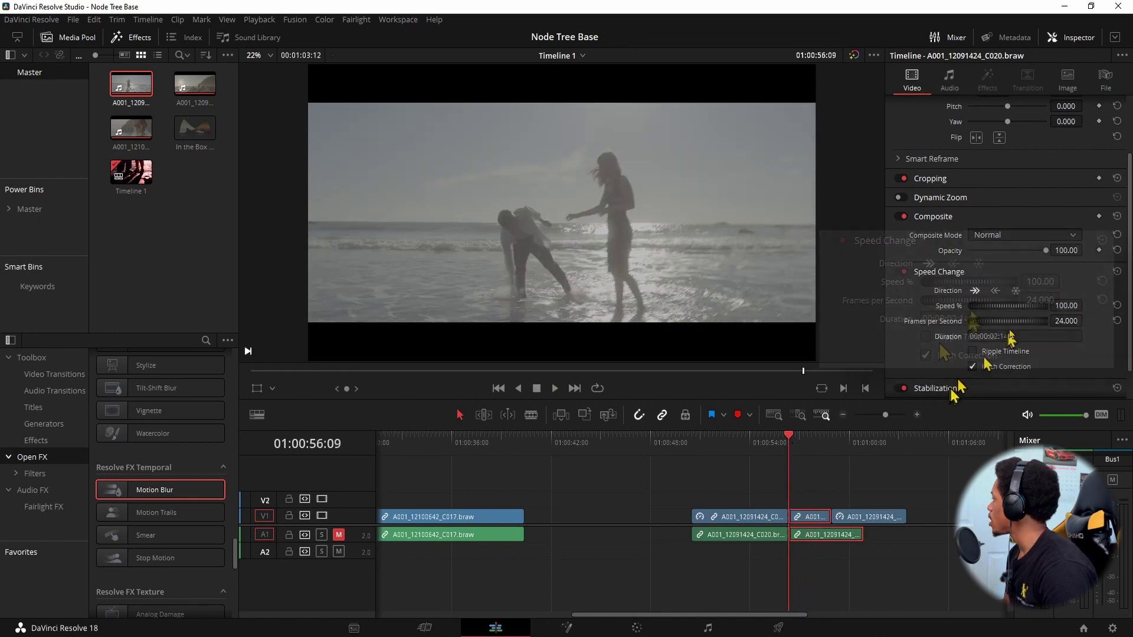
{"action": "left_click", "coordinate": [979, 264]}
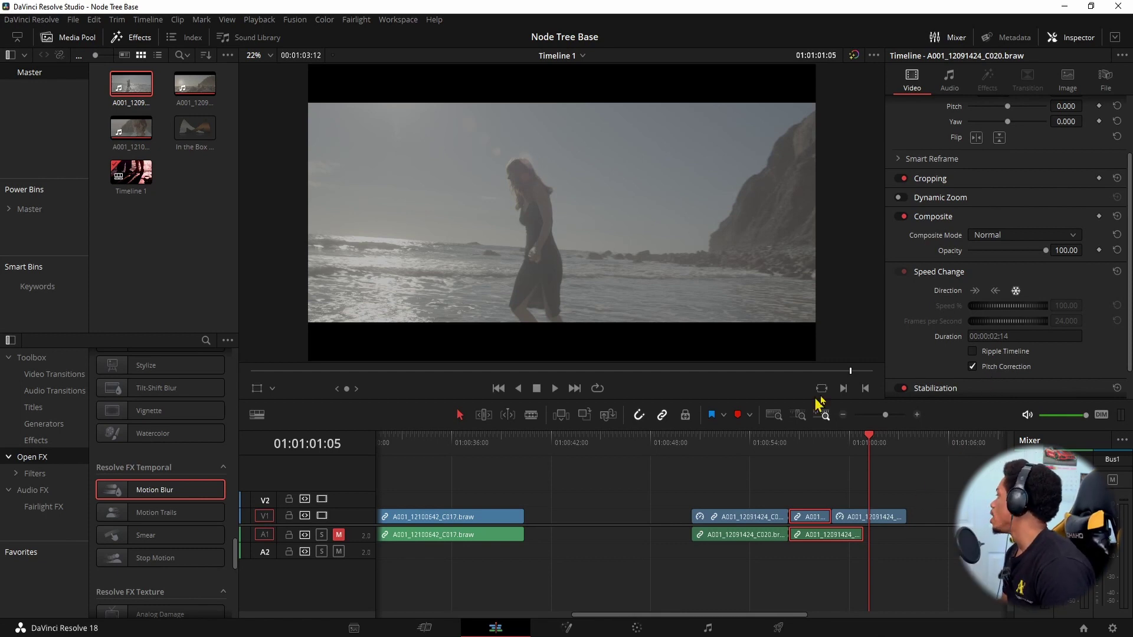
Shorten the frozen middle piece and place the playhead near 01:00:57:01
{"action": "left_click", "coordinate": [810, 482]}
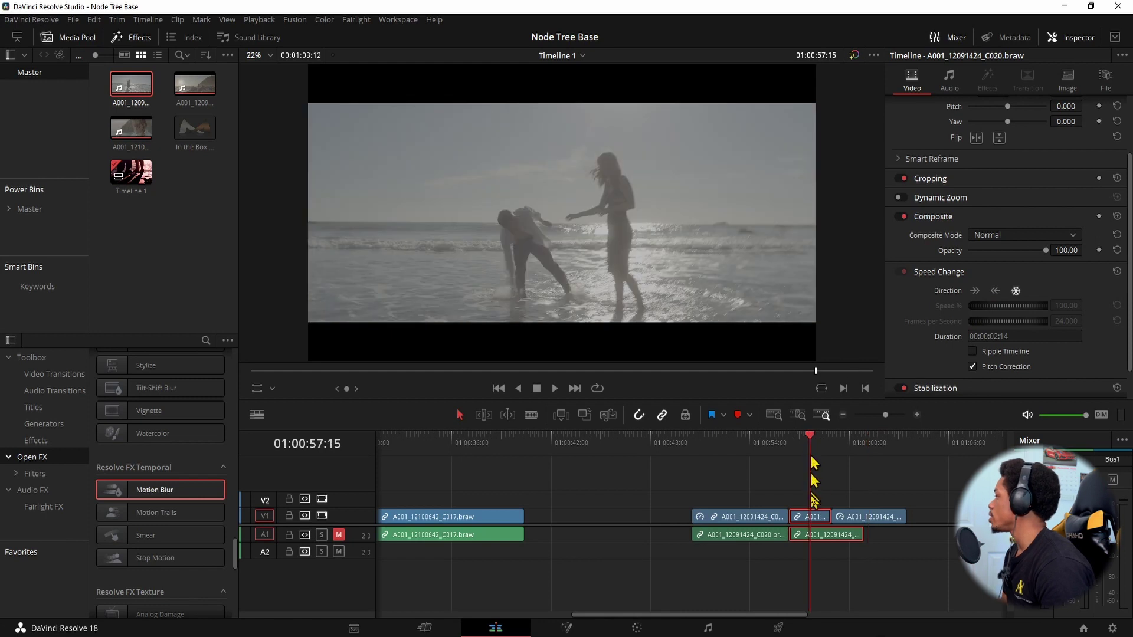
{"action": "left_click", "coordinate": [1017, 292]}
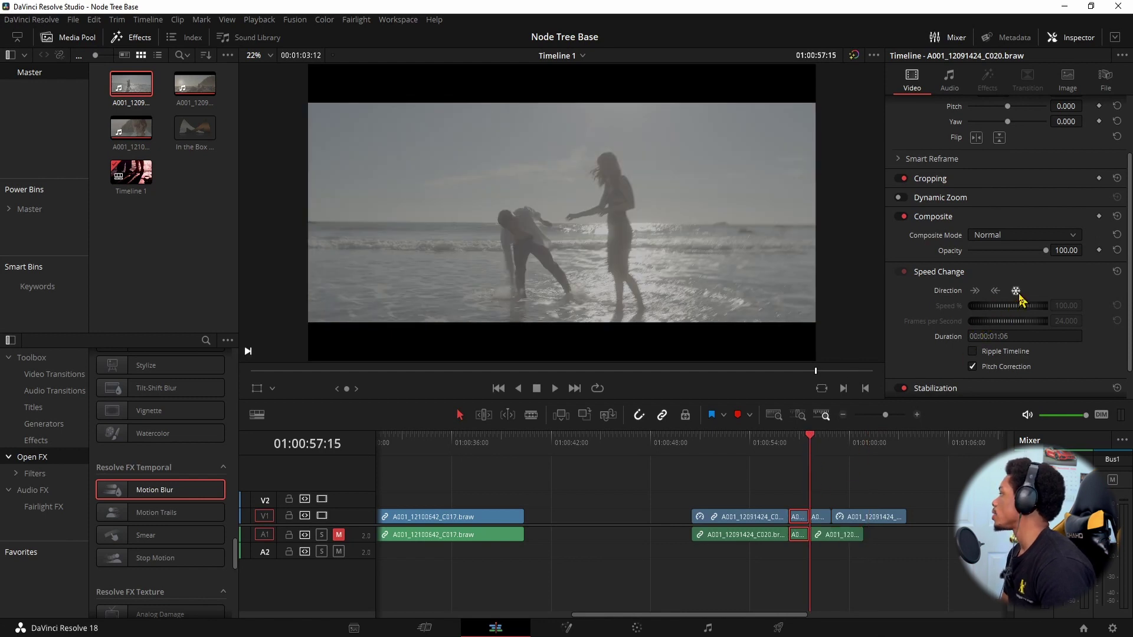
{"action": "left_click_drag", "start_coordinate": [794, 441], "coordinate": [810, 449]}
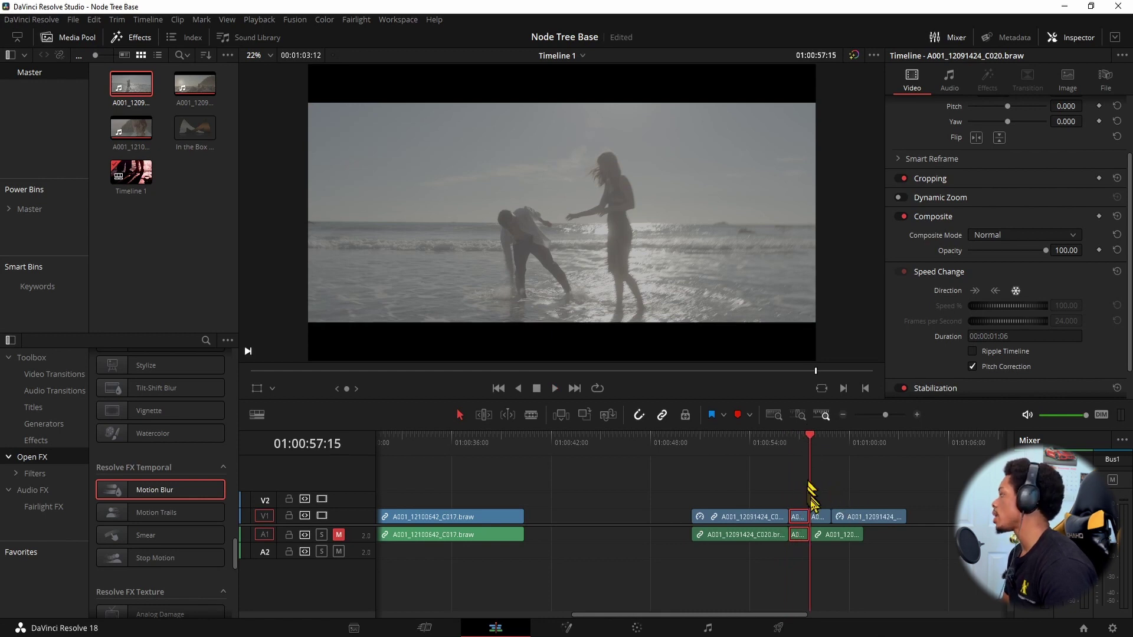
Delete the pieces right of the playhead and extend clip C020 back to 00:00:10:10
{"action": "left_click_drag", "start_coordinate": [810, 494], "coordinate": [838, 550]}
{"action": "key", "text": "Delete"}
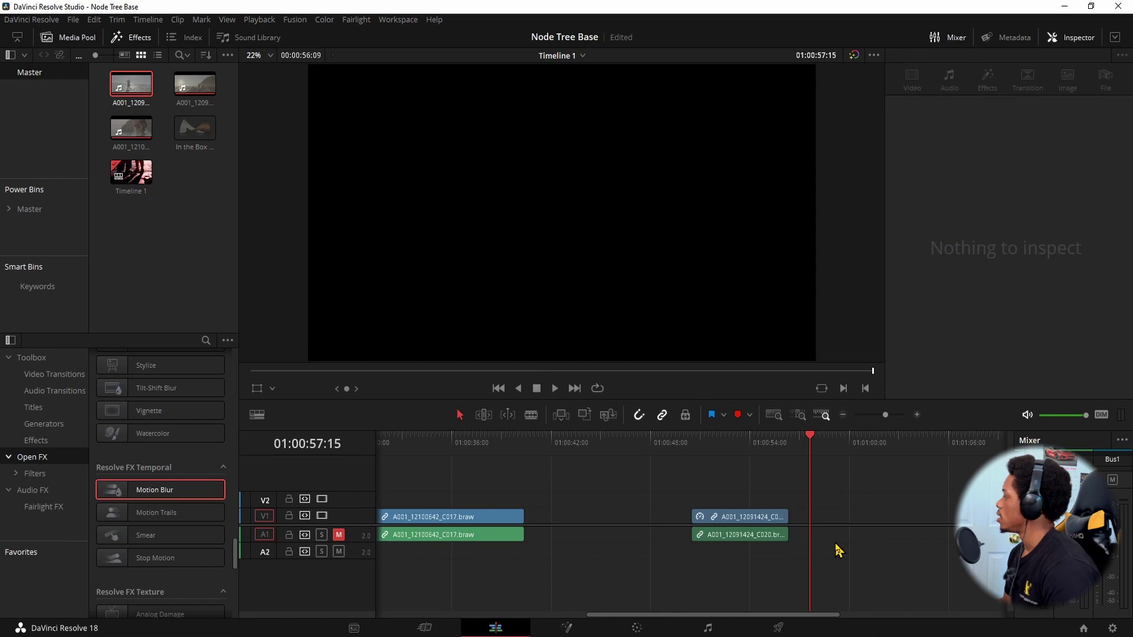
{"action": "left_click_drag", "start_coordinate": [782, 524], "coordinate": [863, 528]}
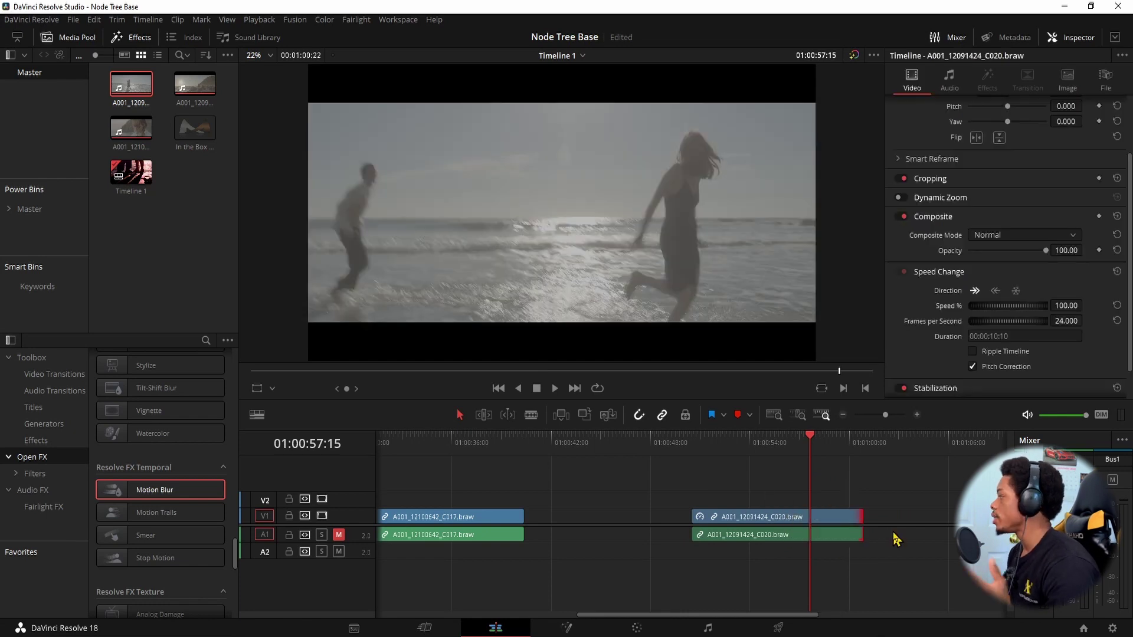
{"action": "left_click", "coordinate": [799, 443]}
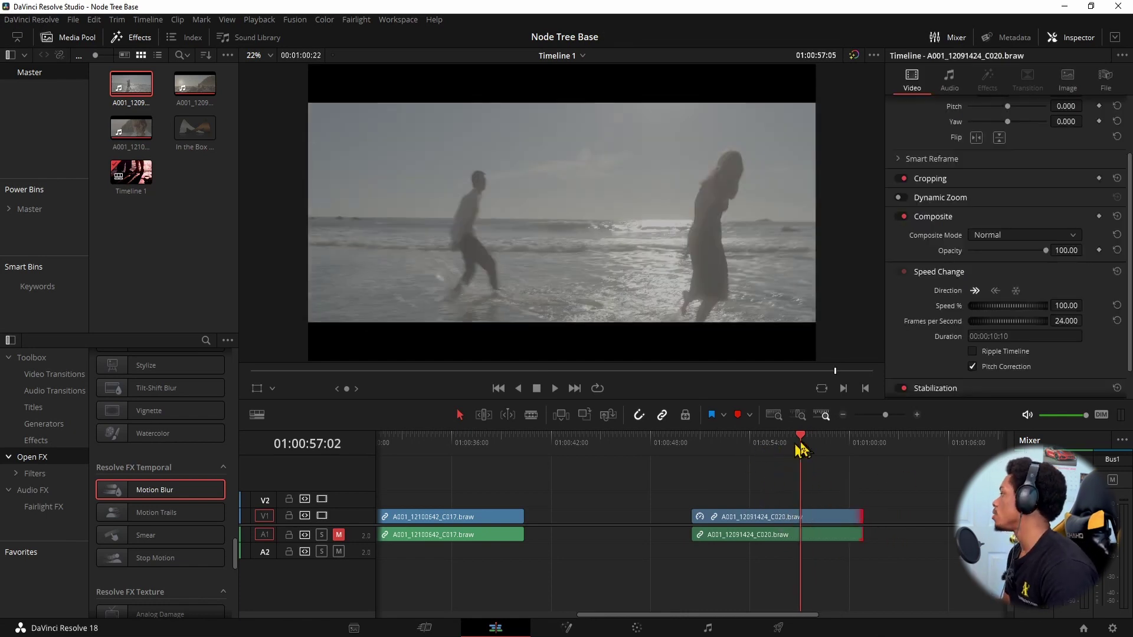
{"action": "left_click_drag", "start_coordinate": [800, 448], "coordinate": [806, 465]}
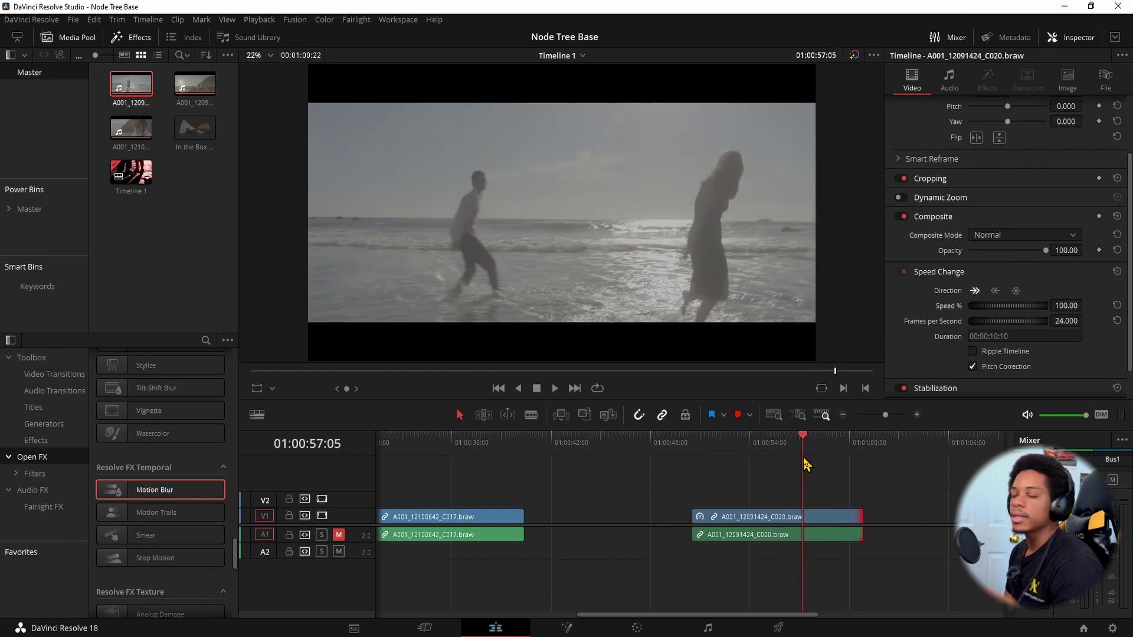